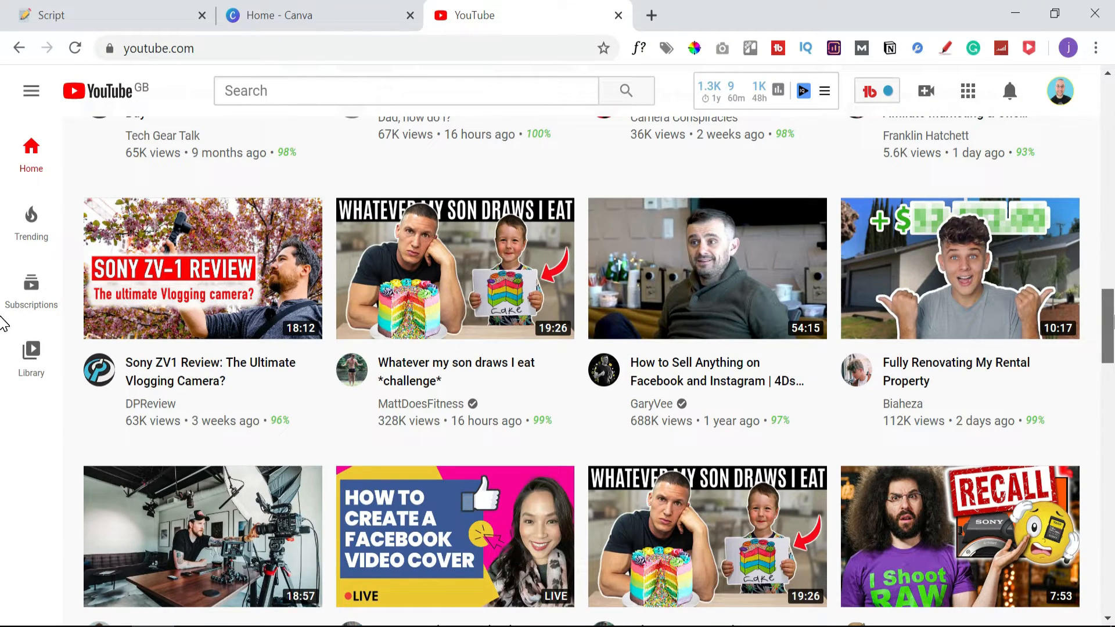
# Look through the video thumbnails on the YouTube home feed for examples of people cut out from their backgrounds.
pyautogui.moveTo(1114, 316); pyautogui.dragTo(1113, 317)
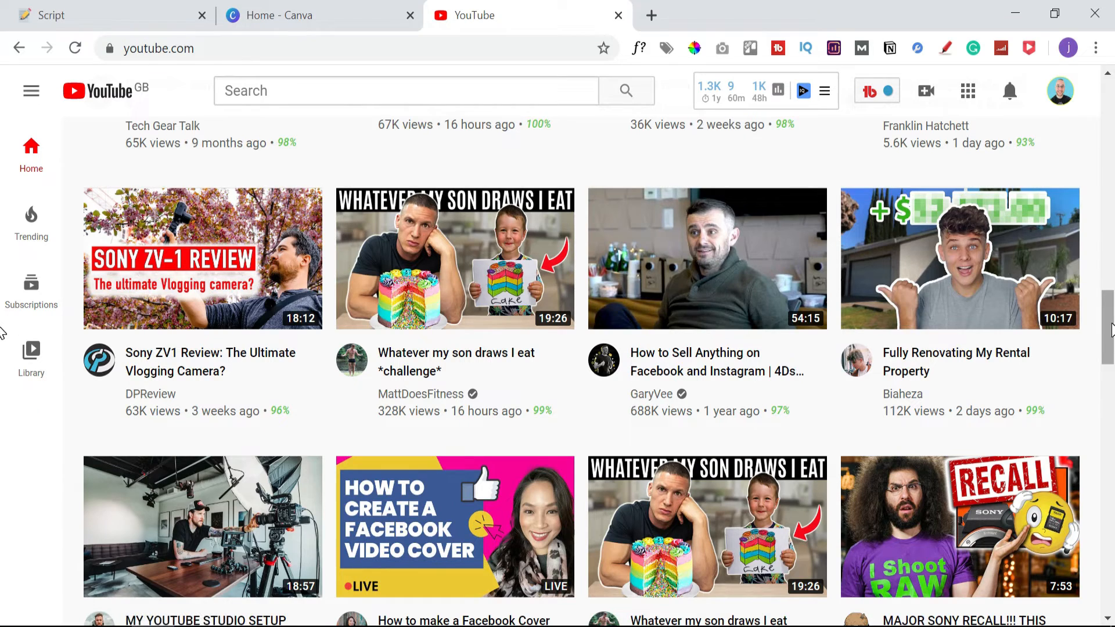
pyautogui.moveTo(1111, 331); pyautogui.dragTo(1111, 350)
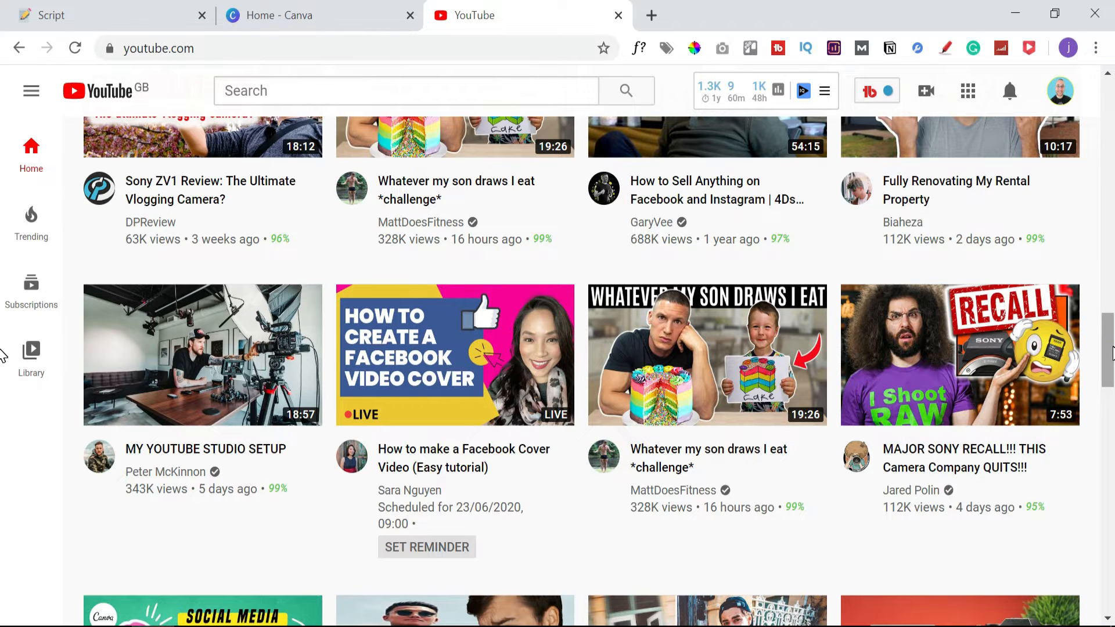
pyautogui.moveTo(1111, 348); pyautogui.dragTo(1111, 361)
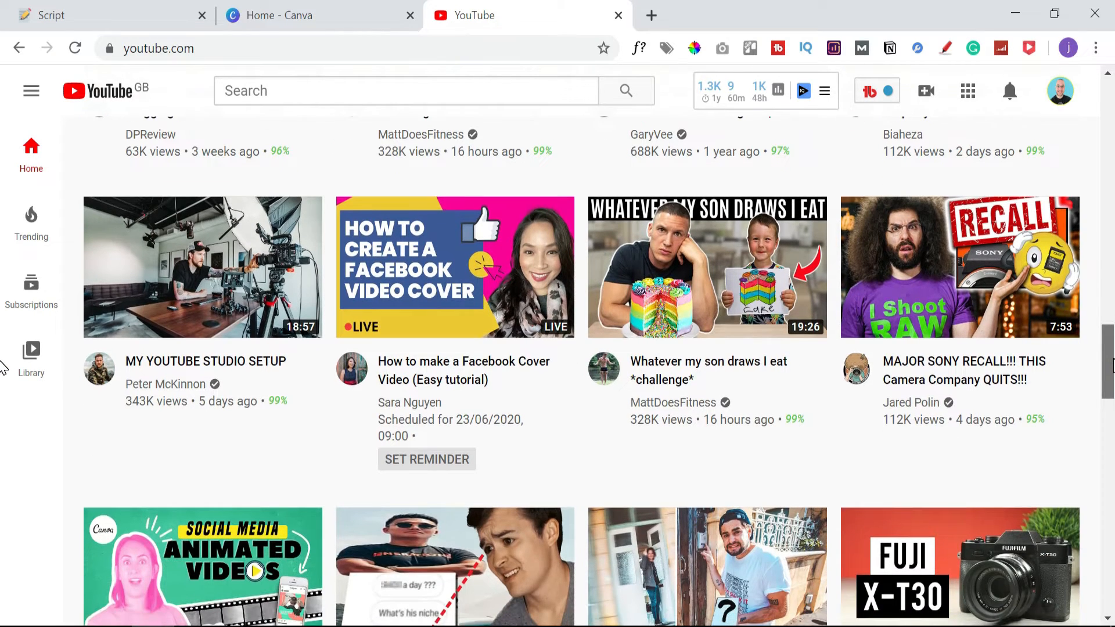
# Switch to Canva and create a new YouTube Thumbnail design.
pyautogui.hotkey('ctrl', 'shift', 'Tab')
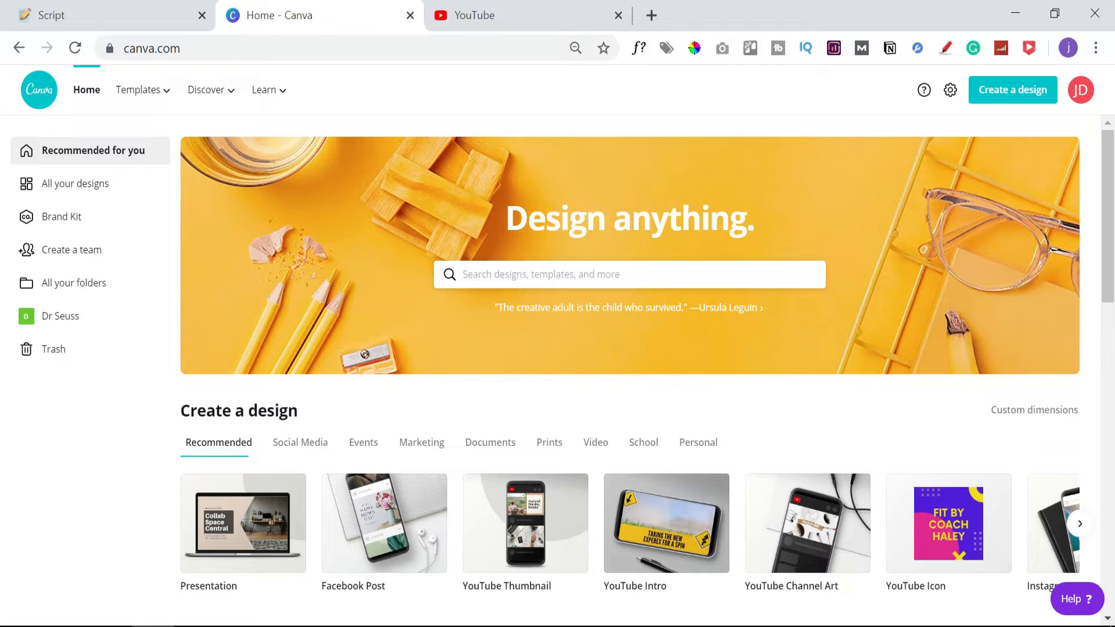
pyautogui.moveTo(1110, 179); pyautogui.dragTo(1110, 199)
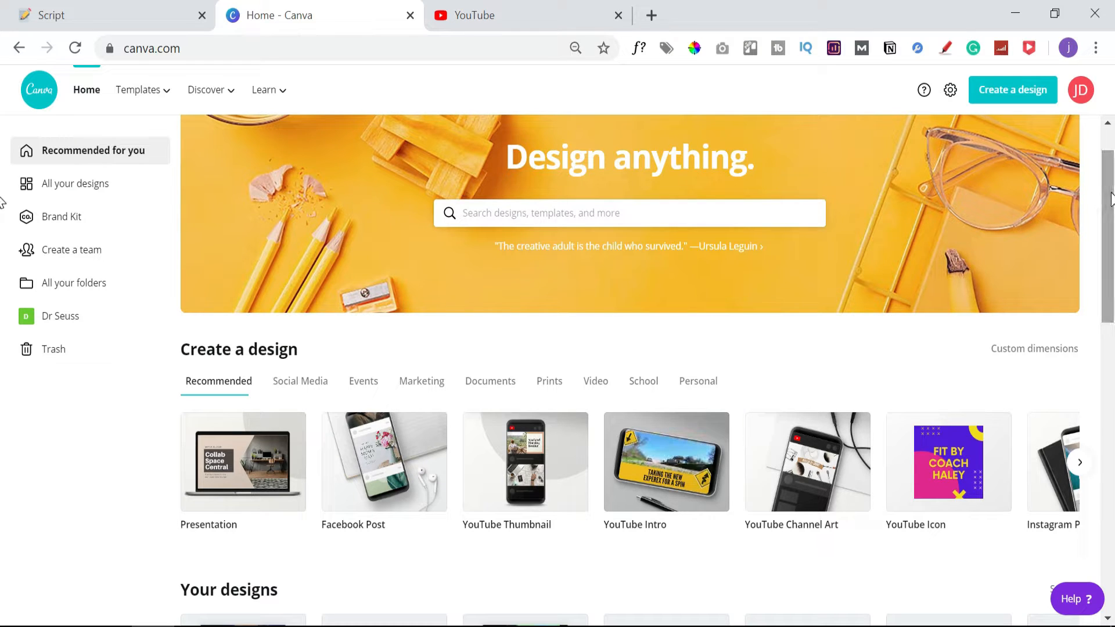
pyautogui.click(542, 460)
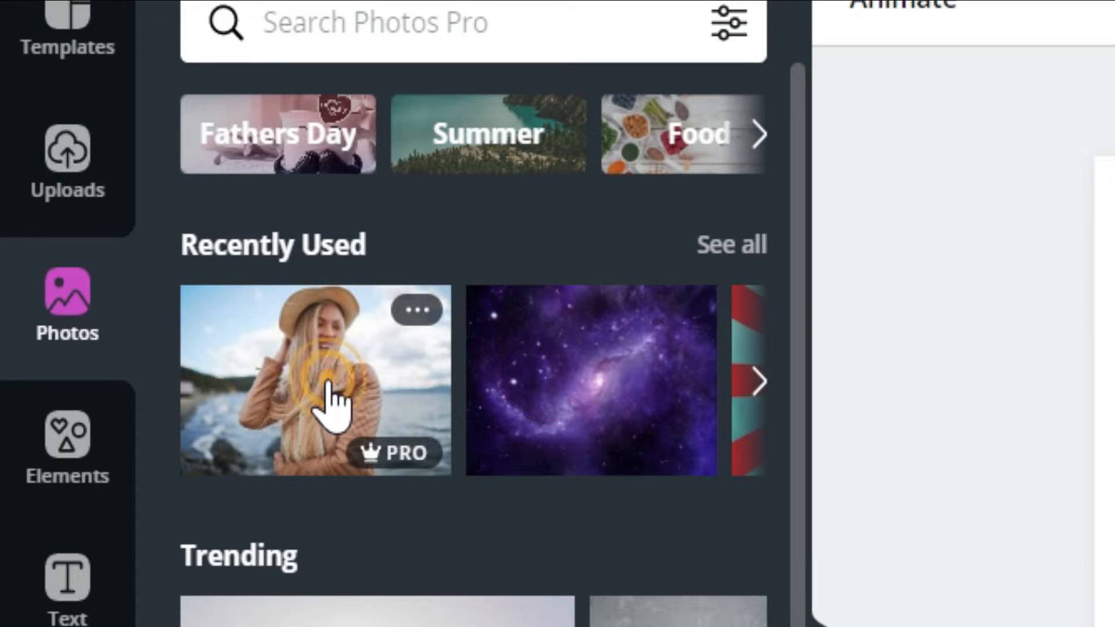
# Add the recently used photo of the laughing woman in a hat to the middle of the thumbnail.
pyautogui.click(112, 255)
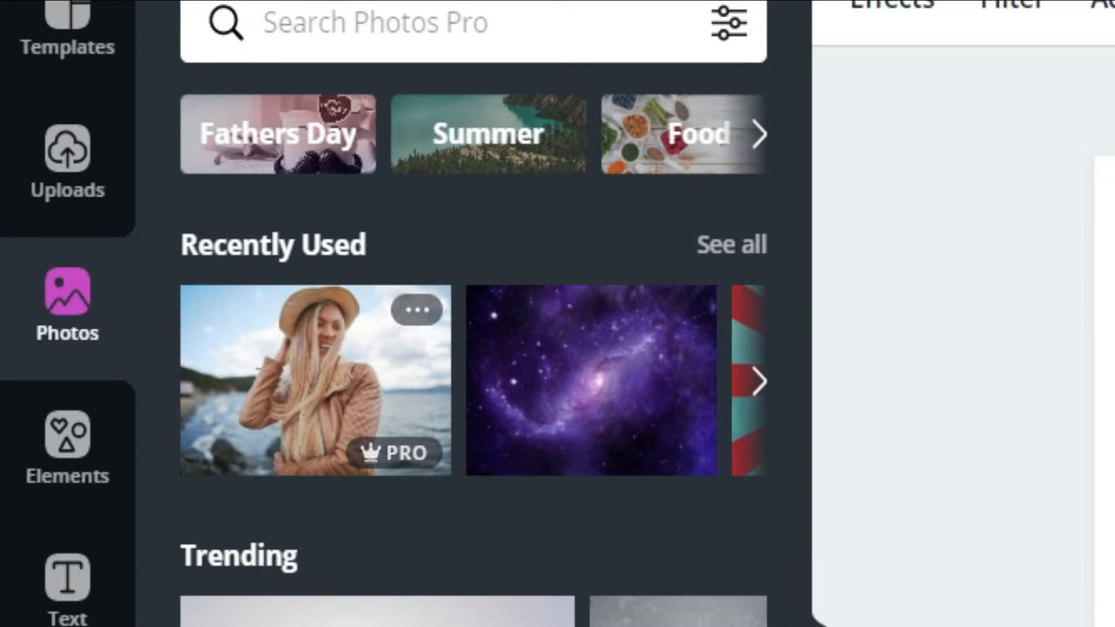
pyautogui.moveTo(706, 298)
pyautogui.mouseDown()
pyautogui.moveTo(687, 299)
pyautogui.moveTo(698, 296)
pyautogui.mouseUp()
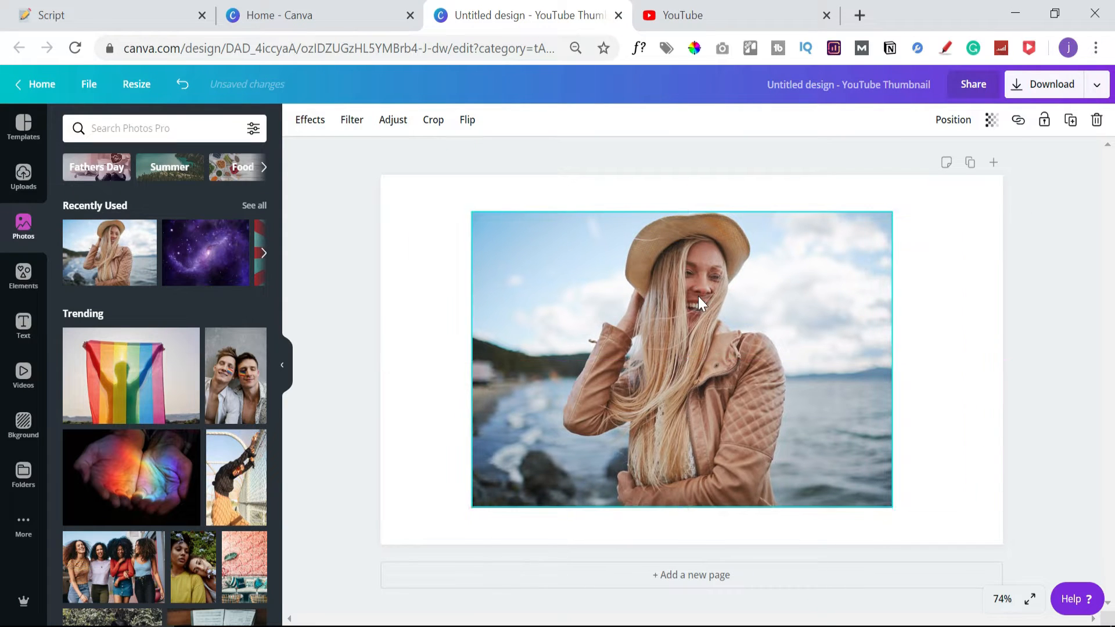
pyautogui.click(590, 192)
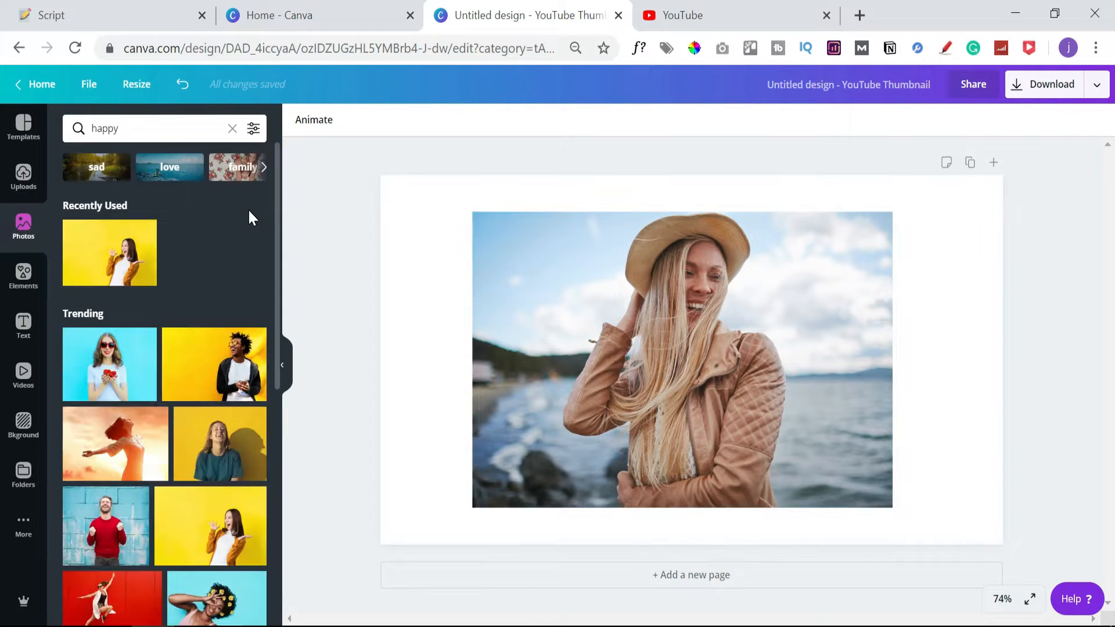
# Try out the "happy" photo of a woman against a yellow background, and delete it from the thumbnail.
pyautogui.click(112, 249)
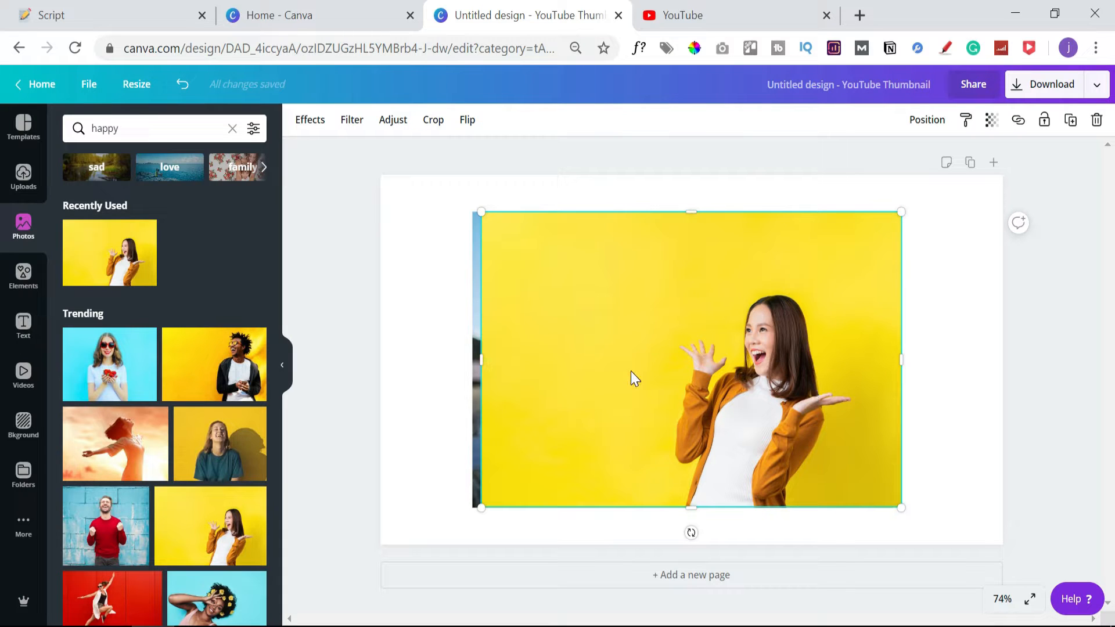
pyautogui.press('Delete')
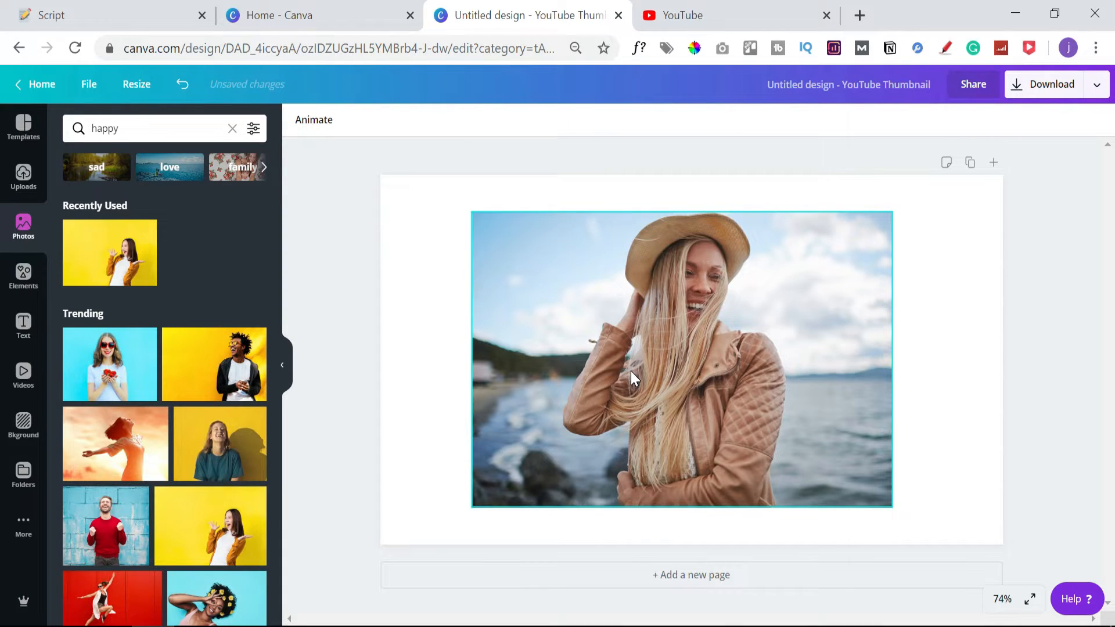
# Remove the background of the photo of the woman in the hat with the Background Remover effect.
pyautogui.click(527, 273)
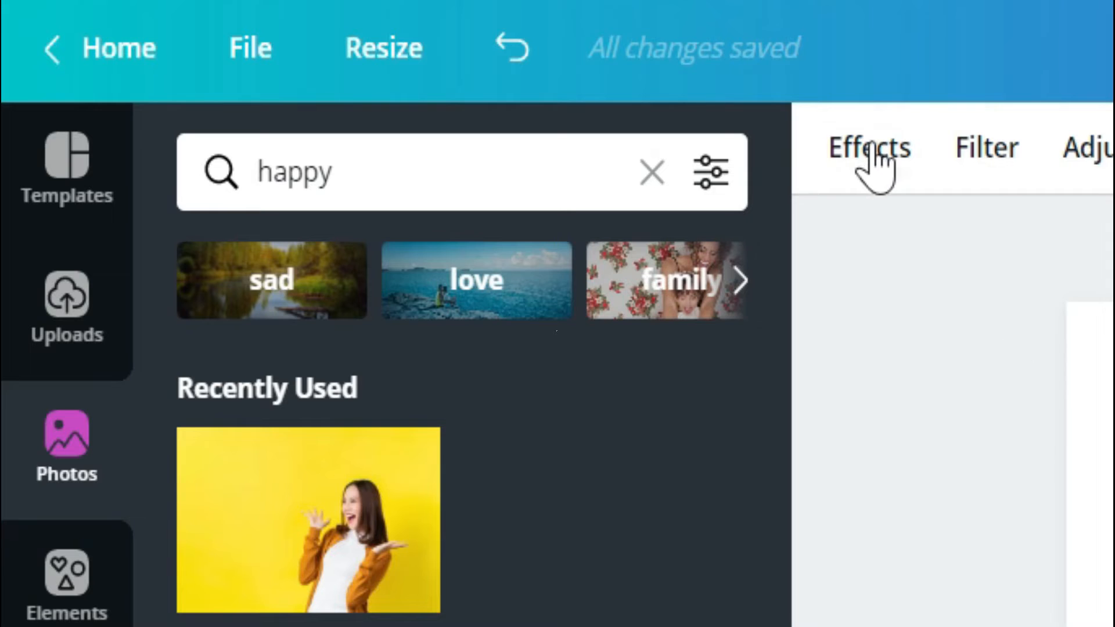
pyautogui.click(871, 149)
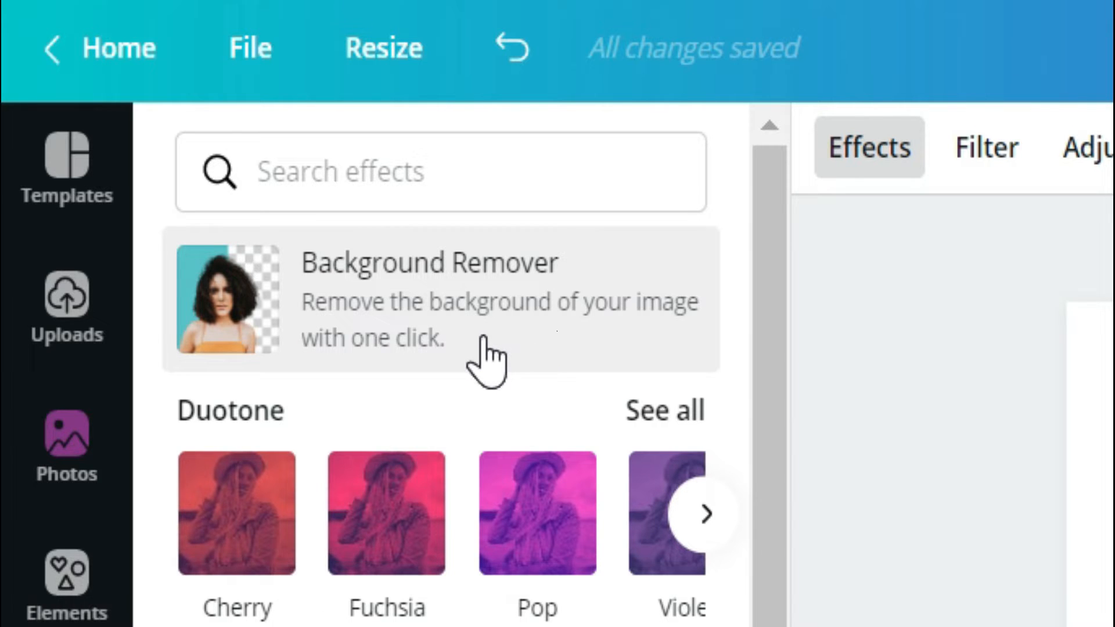
pyautogui.click(482, 343)
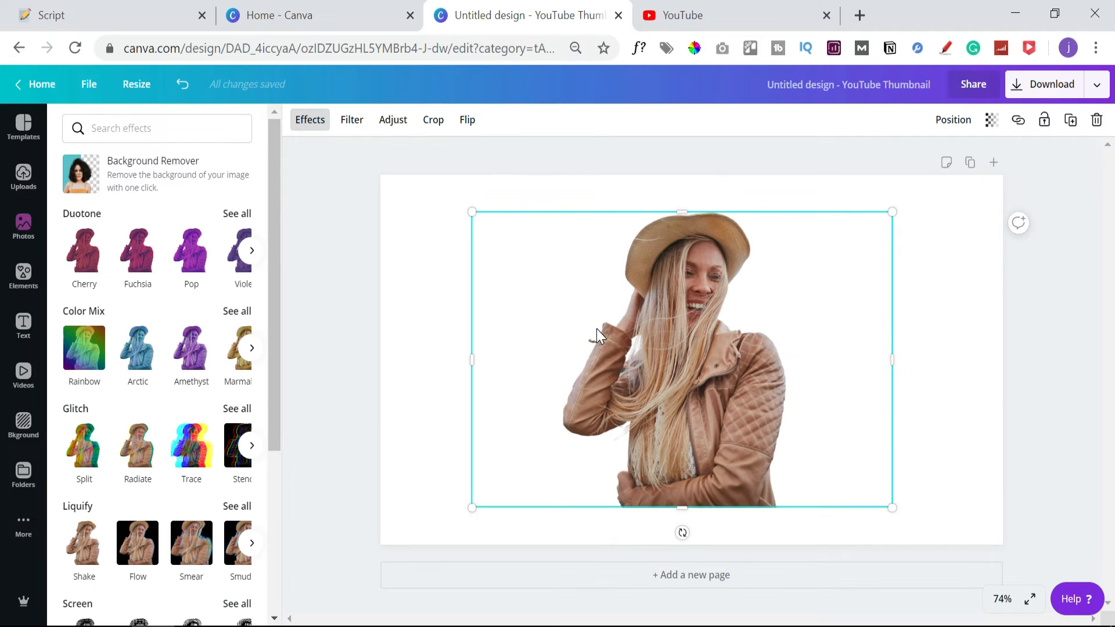
pyautogui.moveTo(668, 338)
pyautogui.mouseDown()
pyautogui.moveTo(681, 338)
pyautogui.moveTo(670, 338)
pyautogui.mouseUp()
pyautogui.press('Escape')
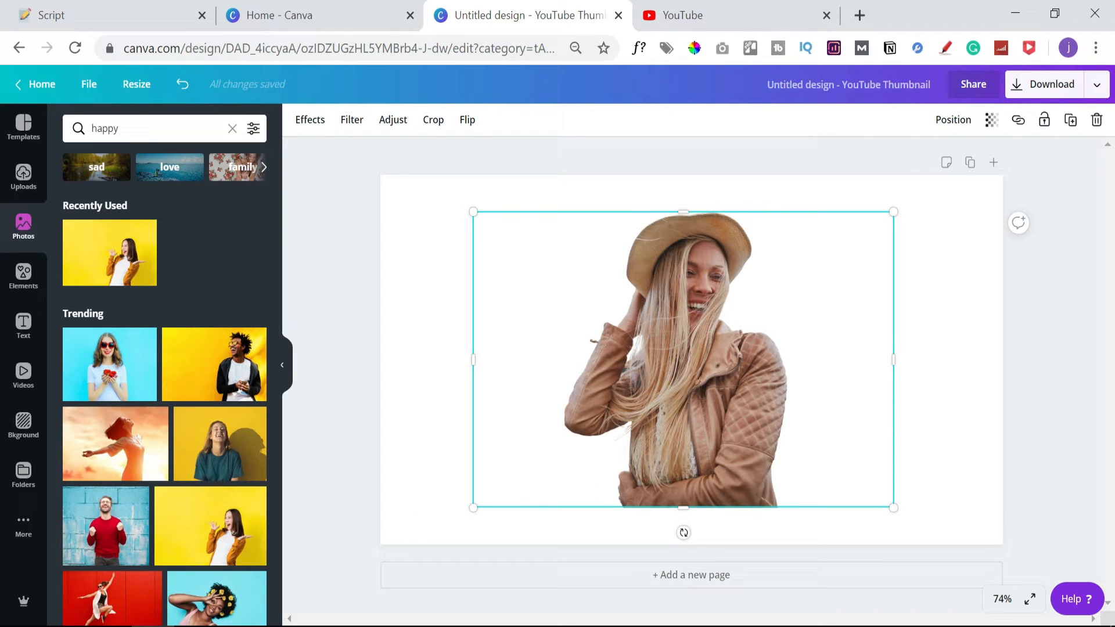
# Search the photos for "beach" and add the turquoise sea and sand photo to the thumbnail.
pyautogui.click(104, 128)
pyautogui.write('b')
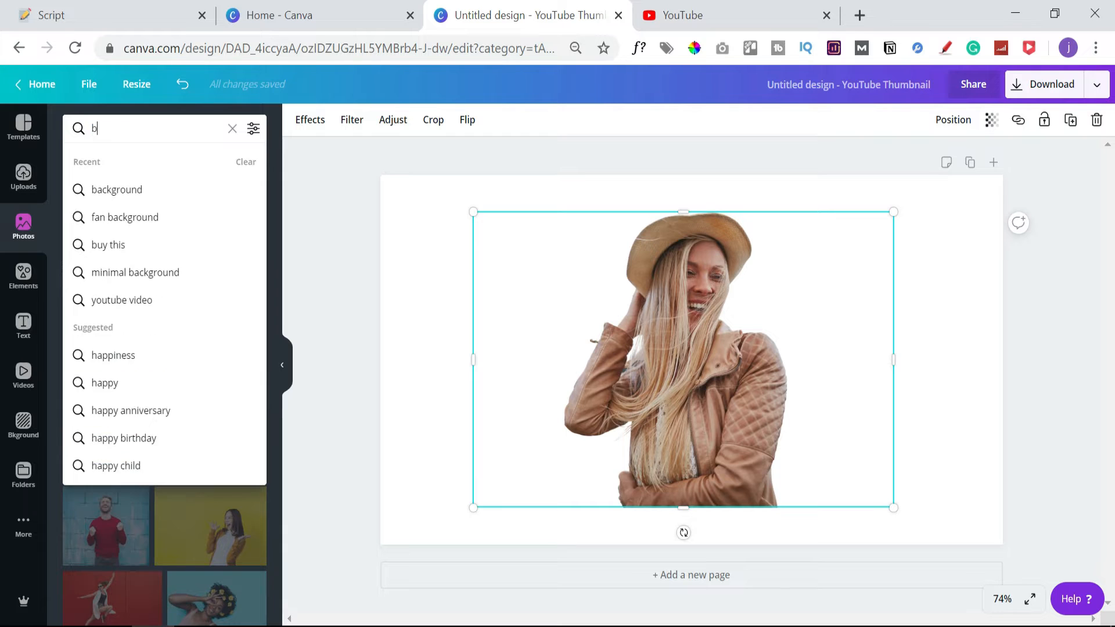
pyautogui.write('each')
pyautogui.press('Return')
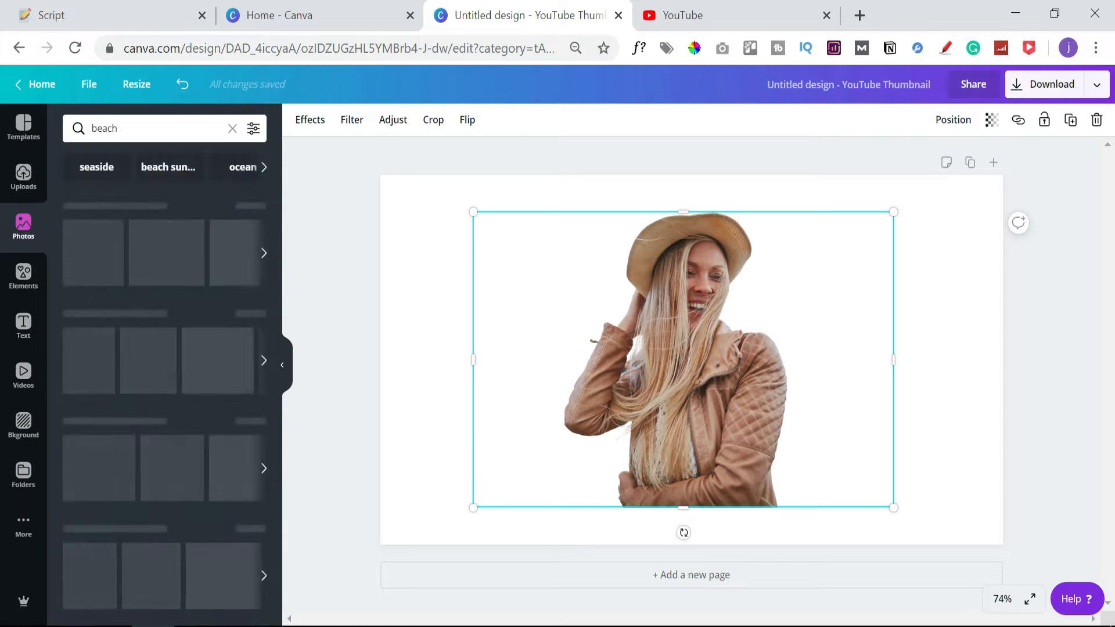
pyautogui.click(201, 237)
# Enlarge the beach photo to cover the whole thumbnail and send it behind the woman's cut-out.
pyautogui.moveTo(653, 342); pyautogui.dragTo(505, 273)
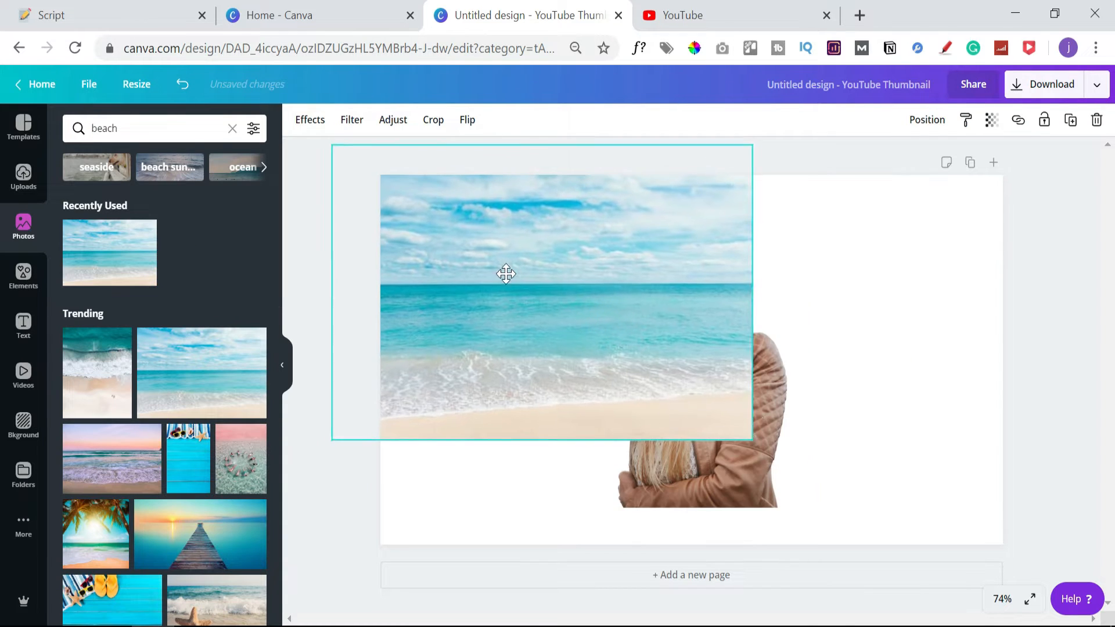
pyautogui.moveTo(753, 448); pyautogui.dragTo(1094, 529)
pyautogui.moveTo(883, 391); pyautogui.dragTo(883, 341)
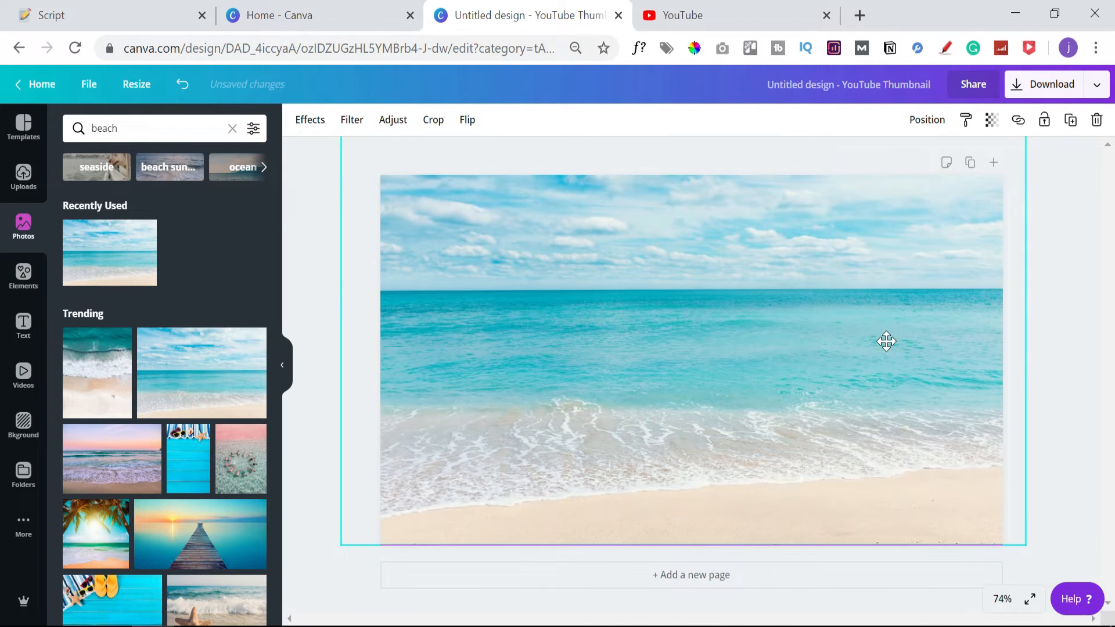
pyautogui.click(927, 120)
pyautogui.click(869, 162)
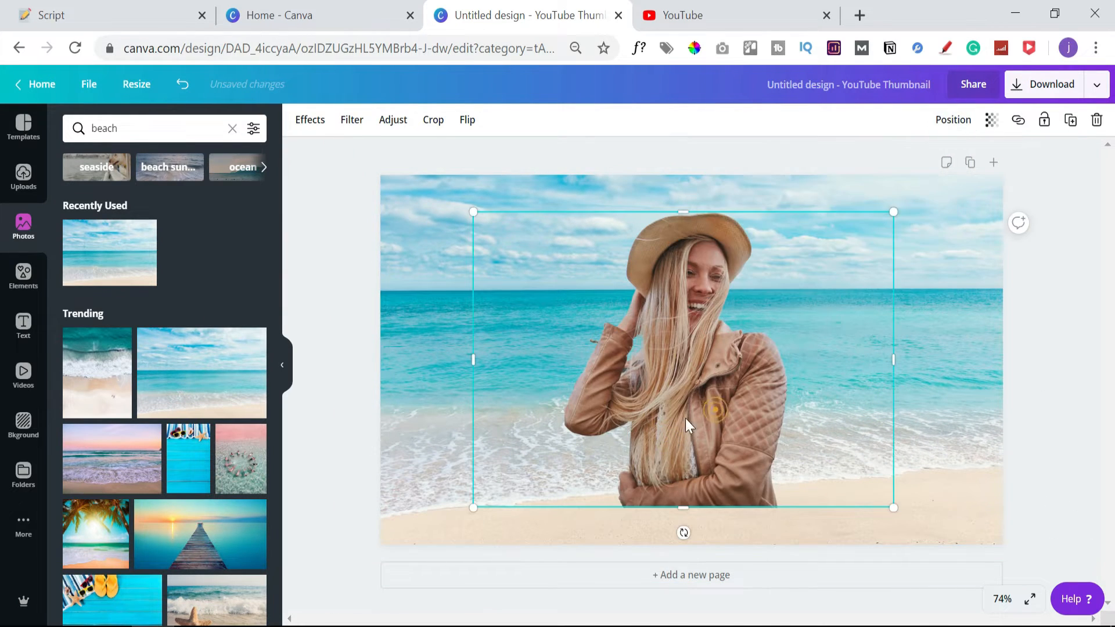
pyautogui.click(1070, 302)
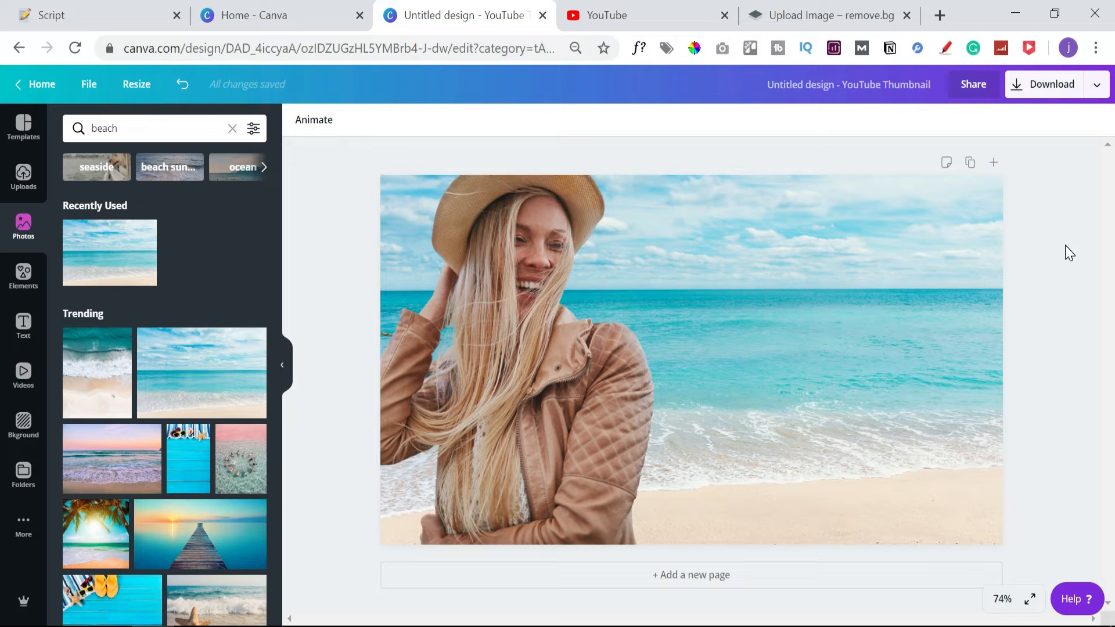
# Switch to remove.bg, upload "original image" from Downloads for background removal, and download the preview-size result.
pyautogui.hotkey('ctrl', 'Tab')
pyautogui.hotkey('ctrl', 'Tab')
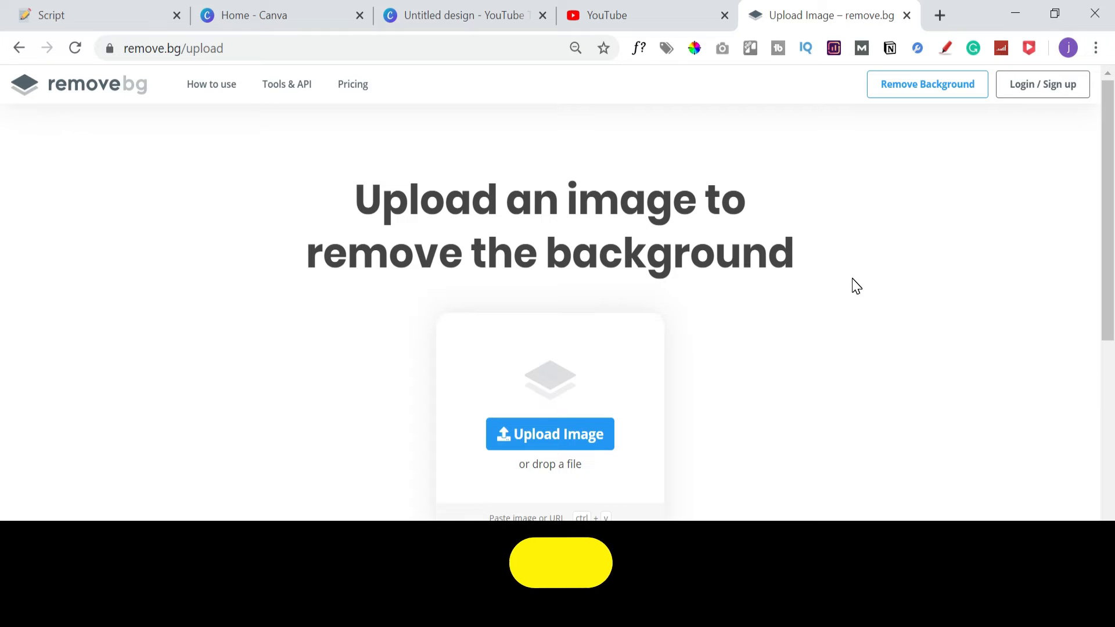
pyautogui.click(580, 440)
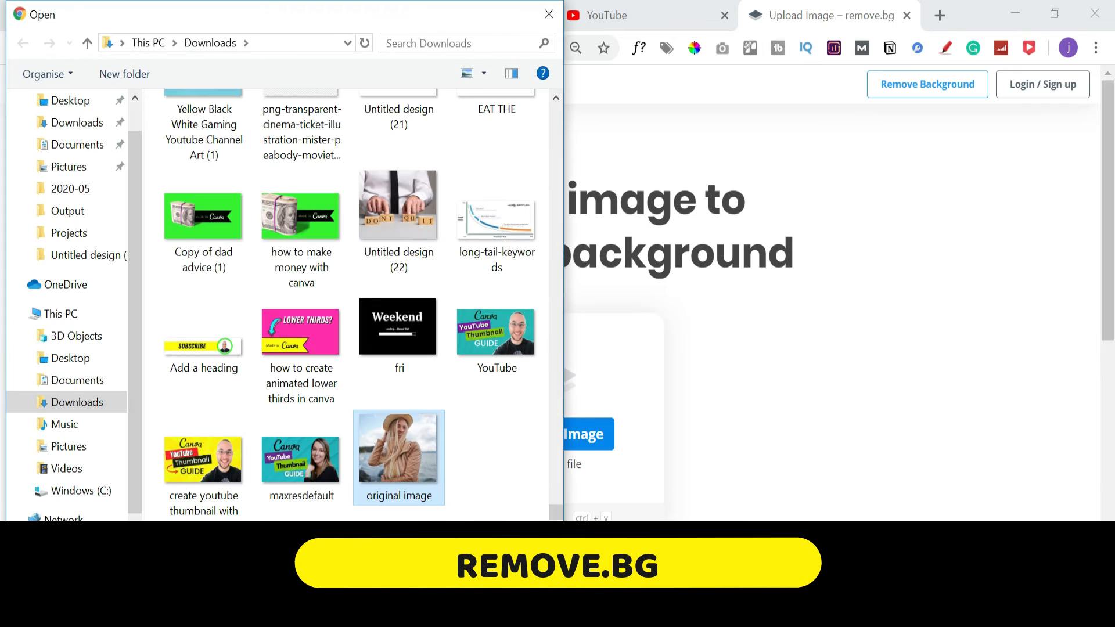
pyautogui.click(444, 589)
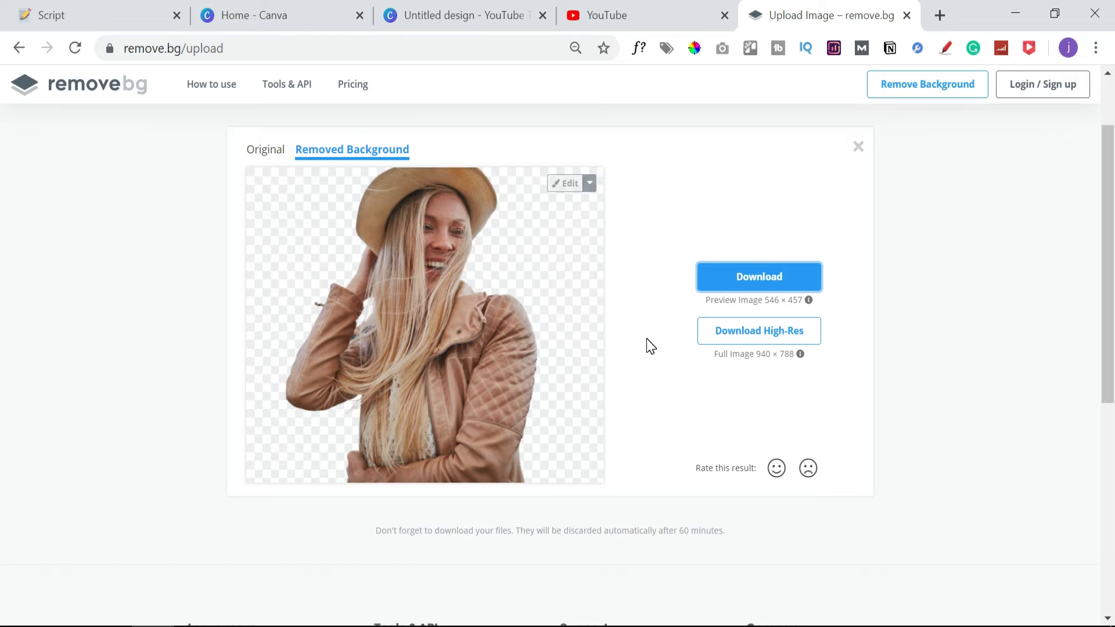
pyautogui.click(738, 286)
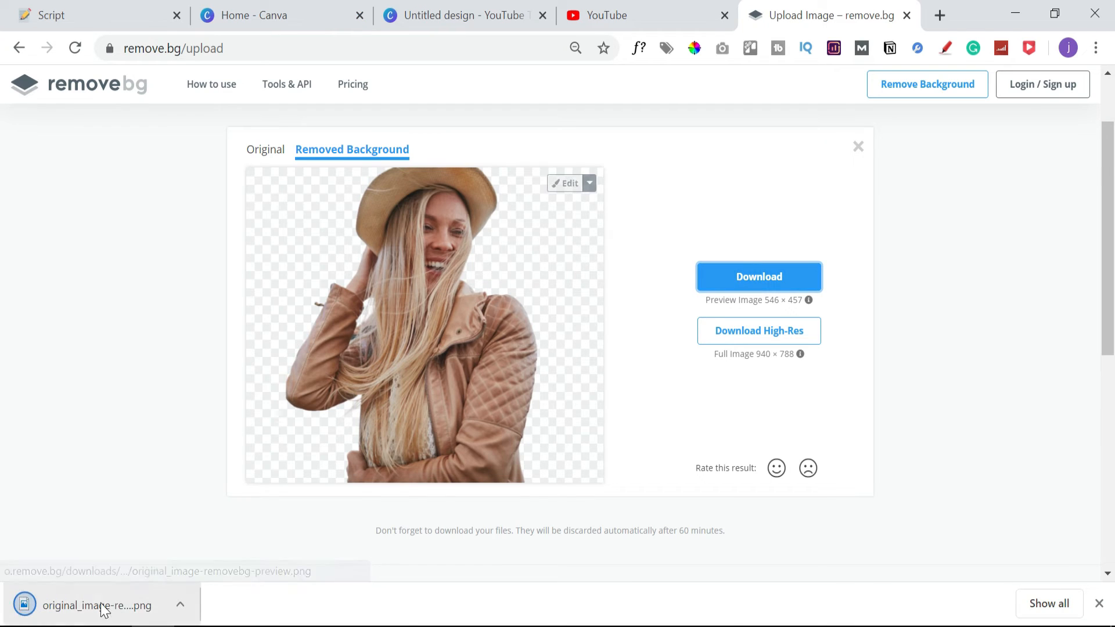
# Open the downloaded PNG and zoom in on the woman's face and hair to examine the cut-out's edges.
pyautogui.click(99, 603)
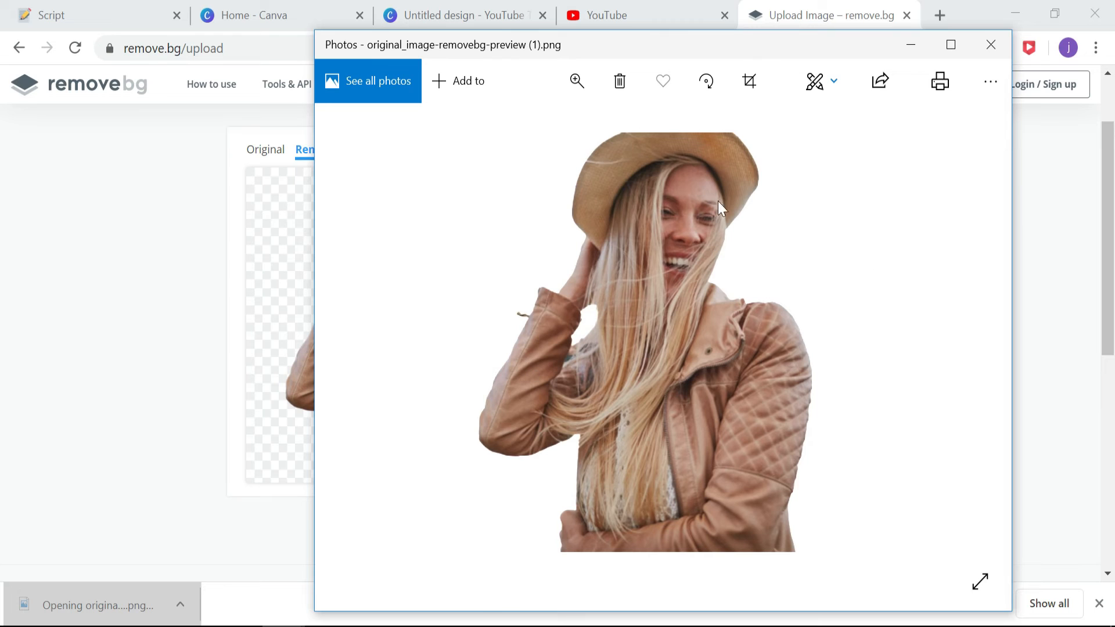
pyautogui.click(576, 81)
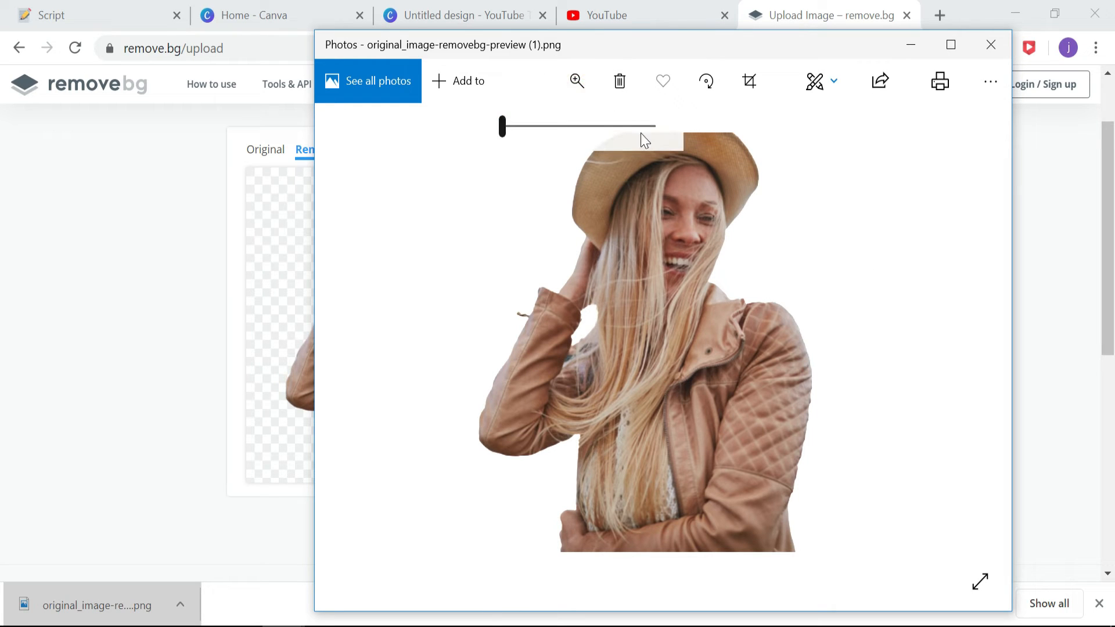
pyautogui.moveTo(501, 127); pyautogui.dragTo(584, 127)
pyautogui.moveTo(687, 263); pyautogui.dragTo(687, 504)
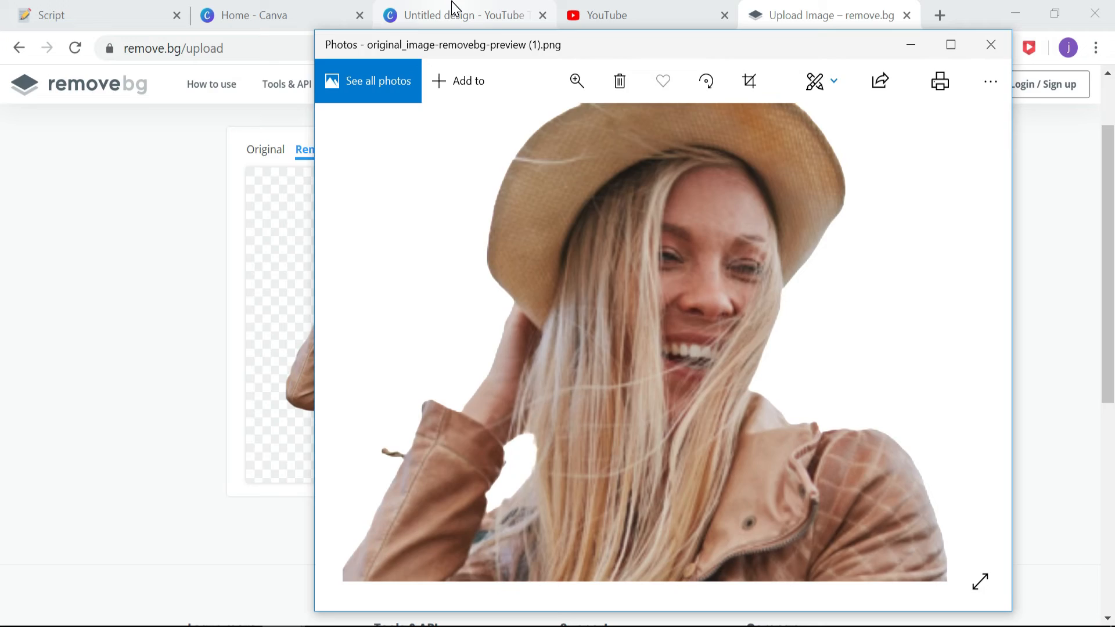
# Switch to the Canva thumbnail, examine the woman's cut-out at 125% for comparison, and return to remove.bg.
pyautogui.click(452, 8)
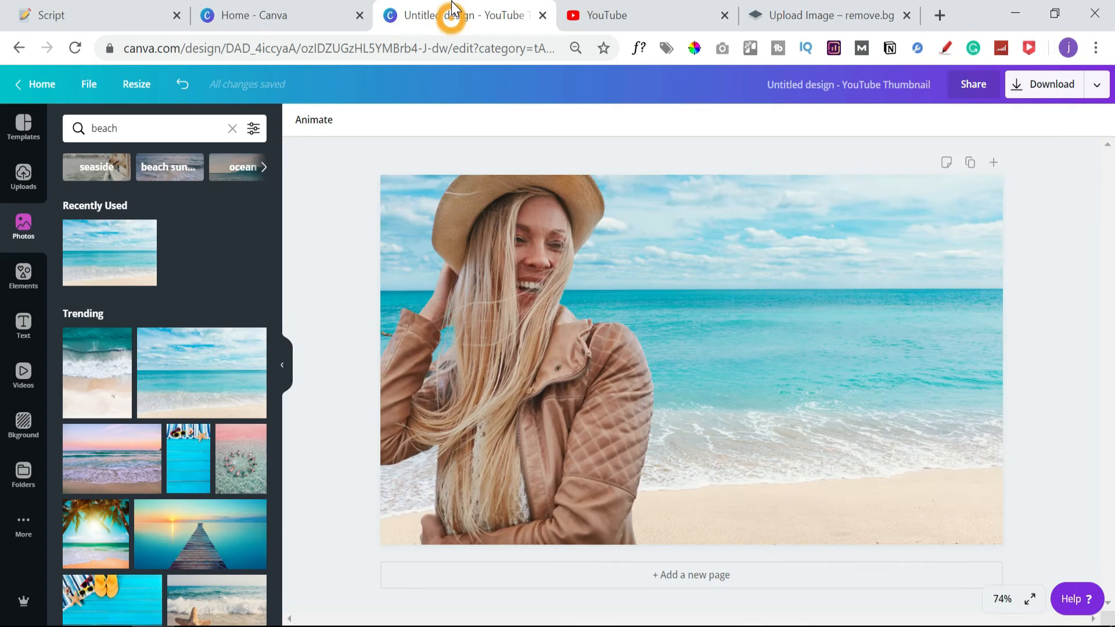
pyautogui.click(765, 511)
pyautogui.keyDown('ctrl'); pyautogui.scroll(3, 764, 510); pyautogui.keyUp('ctrl')
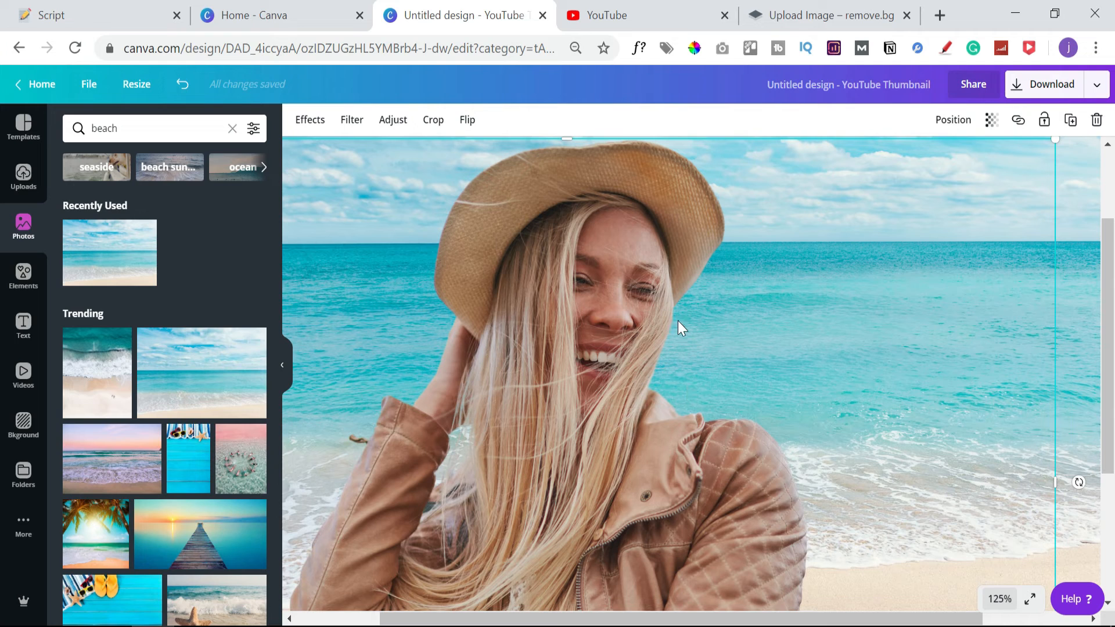
pyautogui.click(837, 16)
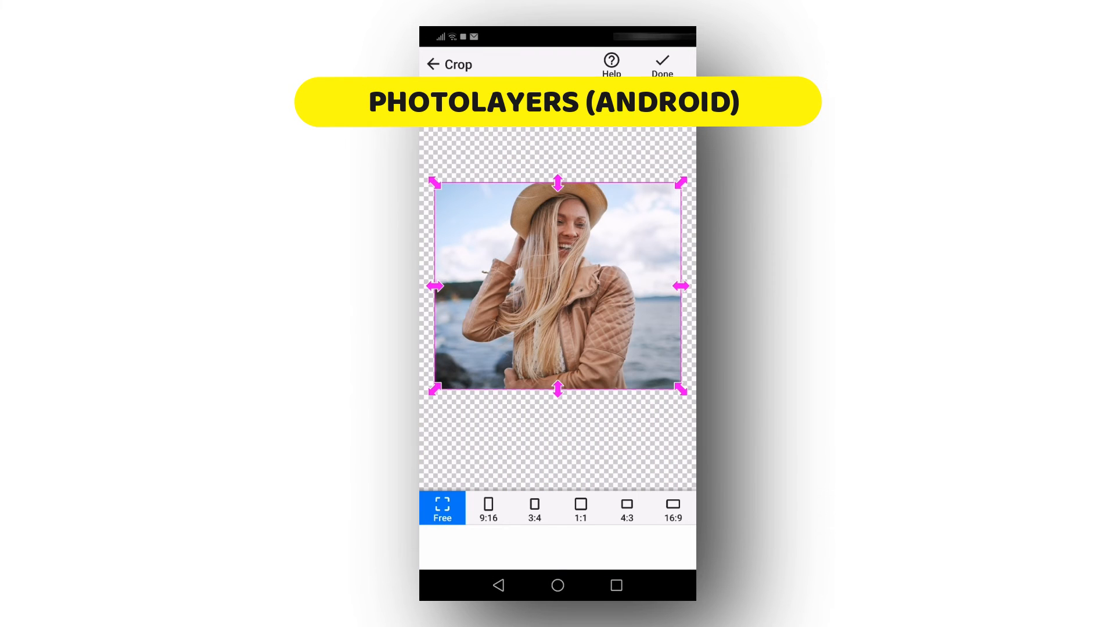
# In PhotoLayers, accept the photo with a free crop, start cutting it out, and auto-erase the sky beside the woman.
pyautogui.click(674, 69)
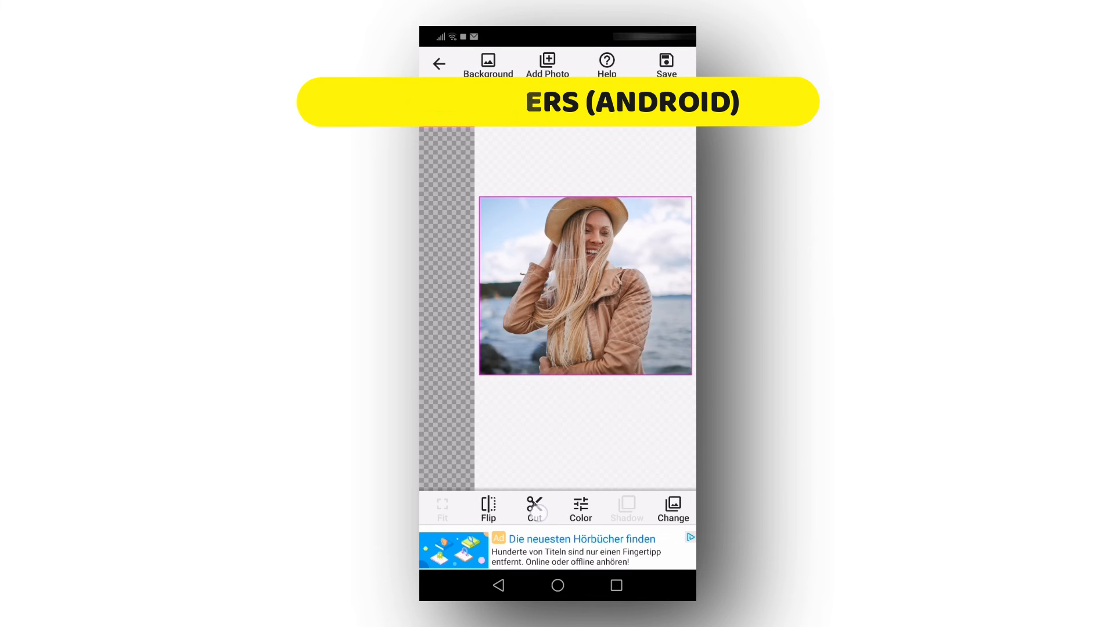
pyautogui.click(534, 508)
pyautogui.click(651, 247)
# Undo a trial auto-erase of the water, set the similar-color threshold to 23, and auto-erase the background around the woman.
pyautogui.click(657, 391)
pyautogui.click(641, 473)
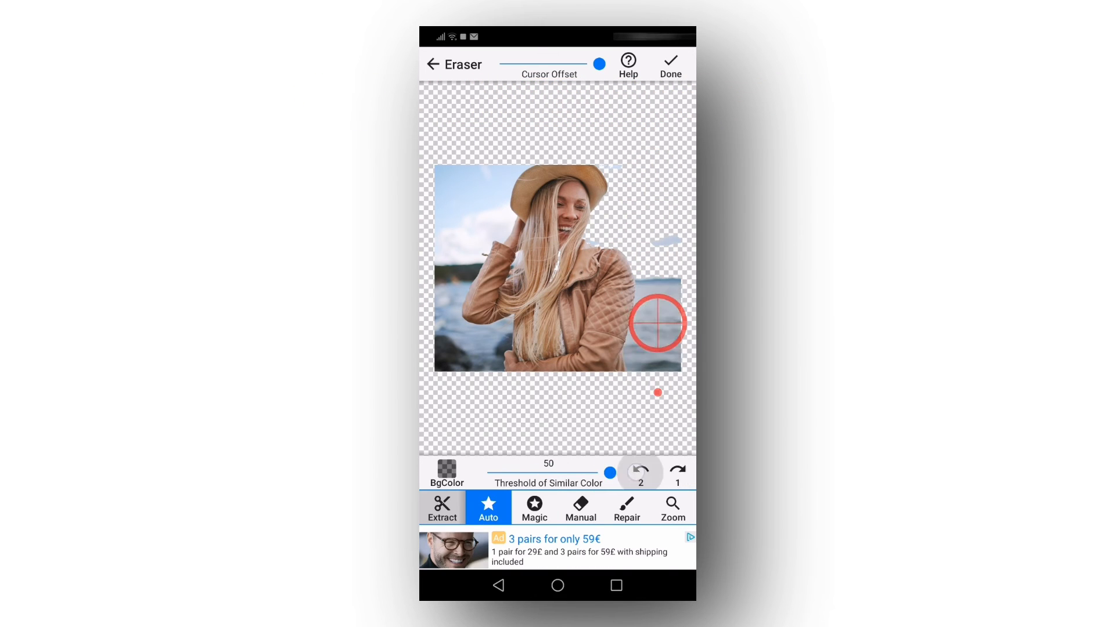
pyautogui.moveTo(610, 473); pyautogui.dragTo(543, 473)
pyautogui.click(634, 408)
pyautogui.click(497, 419)
pyautogui.click(481, 428)
pyautogui.click(465, 259)
pyautogui.click(445, 239)
pyautogui.click(459, 341)
pyautogui.click(460, 351)
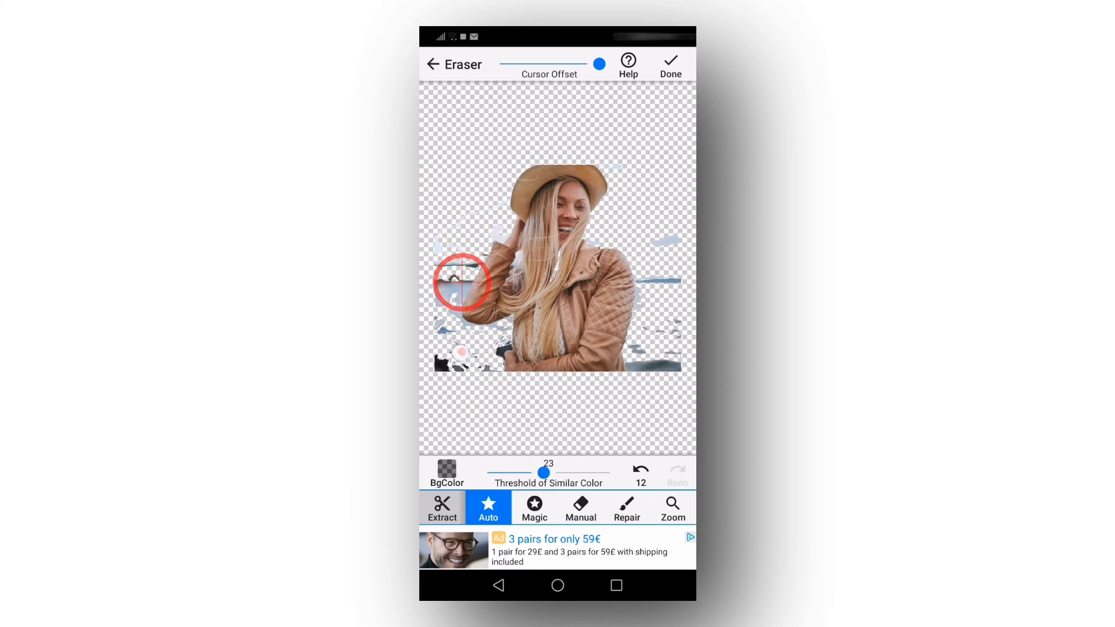
pyautogui.click(447, 365)
pyautogui.click(512, 332)
pyautogui.click(512, 336)
pyautogui.click(665, 314)
pyautogui.click(647, 424)
# Erase the leftover background patches around the woman with the Magic eraser at size 80.
pyautogui.click(534, 508)
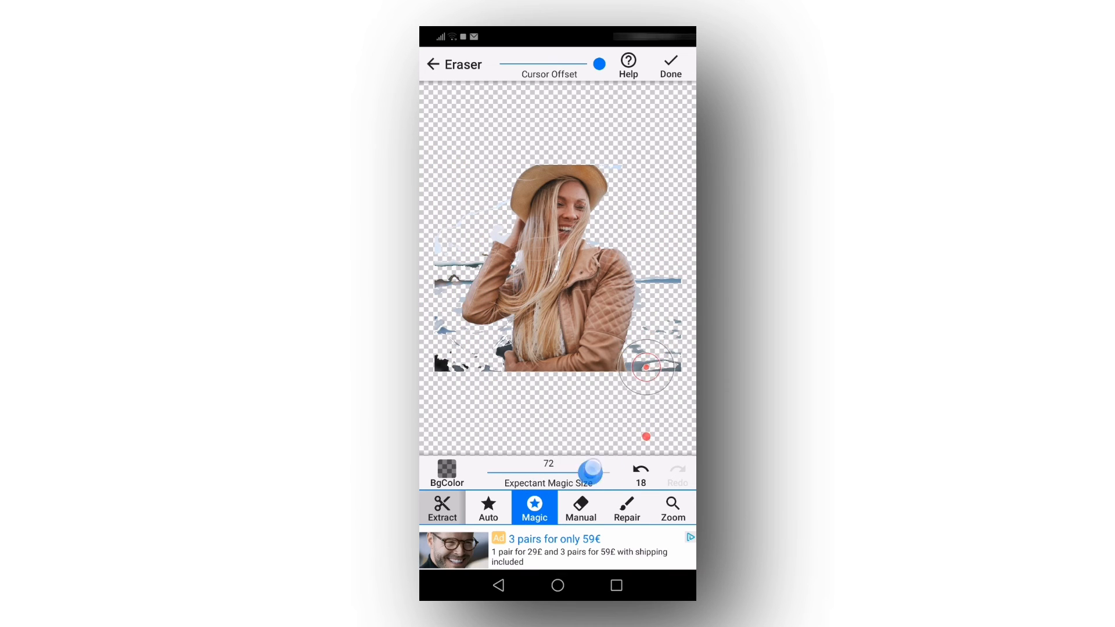
pyautogui.moveTo(590, 473); pyautogui.dragTo(610, 473)
pyautogui.click(655, 432)
pyautogui.click(636, 415)
pyautogui.click(638, 435)
pyautogui.click(649, 365)
pyautogui.moveTo(649, 364)
pyautogui.mouseDown()
pyautogui.moveTo(645, 278)
pyautogui.moveTo(658, 326)
pyautogui.moveTo(668, 279)
pyautogui.moveTo(658, 175)
pyautogui.moveTo(612, 164)
pyautogui.moveTo(619, 192)
pyautogui.moveTo(593, 241)
pyautogui.moveTo(620, 244)
pyautogui.moveTo(633, 173)
pyautogui.moveTo(450, 226)
pyautogui.moveTo(444, 436)
pyautogui.moveTo(501, 413)
pyautogui.moveTo(499, 398)
pyautogui.moveTo(447, 418)
pyautogui.moveTo(455, 332)
pyautogui.moveTo(483, 322)
pyautogui.moveTo(464, 342)
pyautogui.moveTo(498, 305)
pyautogui.moveTo(503, 243)
pyautogui.moveTo(463, 223)
pyautogui.moveTo(530, 179)
pyautogui.mouseUp()
# Reduce the Magic eraser to its smallest size and clean up the edge beside the woman's arm.
pyautogui.scroll(5, 557, 267)
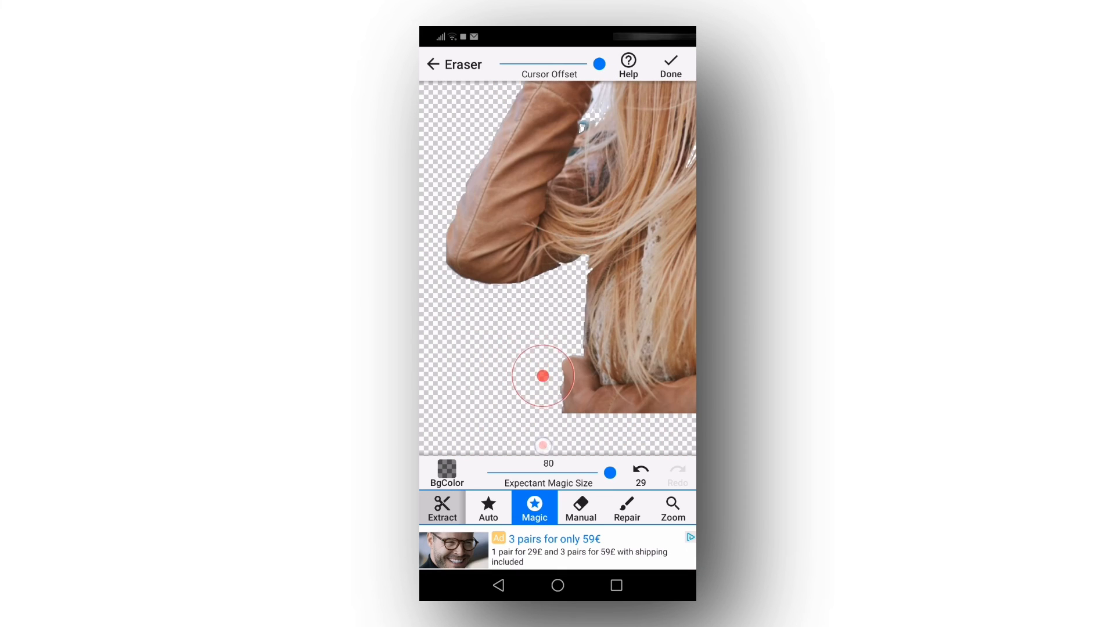
pyautogui.scroll(-5, 557, 267)
pyautogui.moveTo(610, 472); pyautogui.dragTo(487, 472)
pyautogui.moveTo(469, 325)
pyautogui.mouseDown()
pyautogui.moveTo(450, 375)
pyautogui.moveTo(470, 334)
pyautogui.mouseUp()
# Set the Repair brush size to 47 and brush over the woman to restore erased parts.
pyautogui.click(627, 508)
pyautogui.moveTo(486, 472); pyautogui.dragTo(603, 473)
pyautogui.moveTo(584, 325)
pyautogui.mouseDown()
pyautogui.moveTo(591, 347)
pyautogui.moveTo(540, 356)
pyautogui.moveTo(524, 211)
pyautogui.moveTo(575, 191)
pyautogui.moveTo(572, 226)
pyautogui.mouseUp()
pyautogui.scroll(-3, 558, 267)
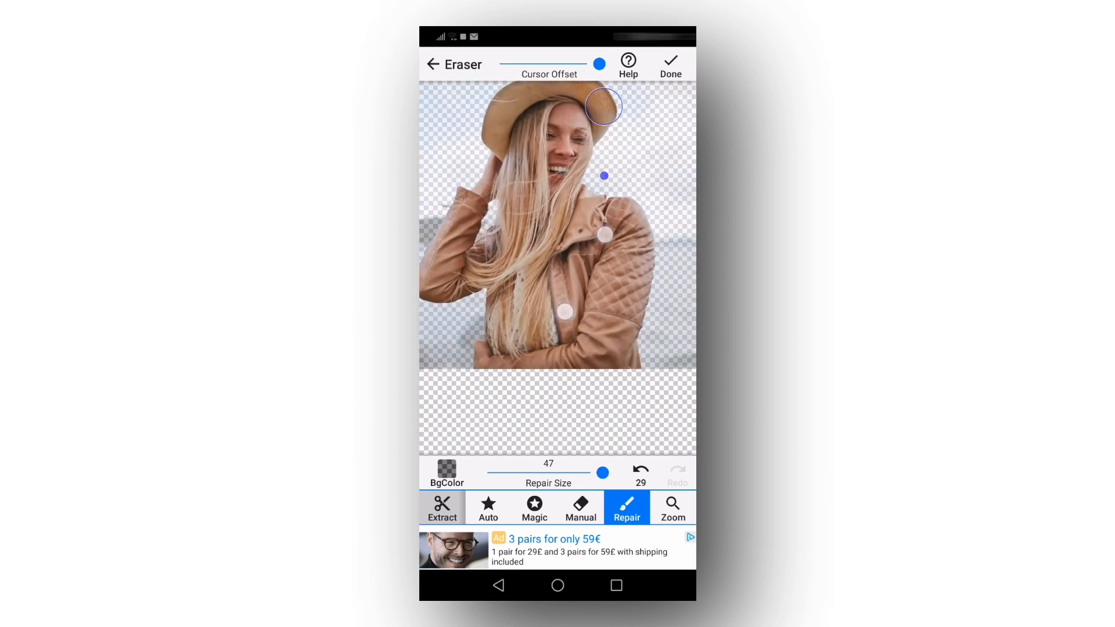